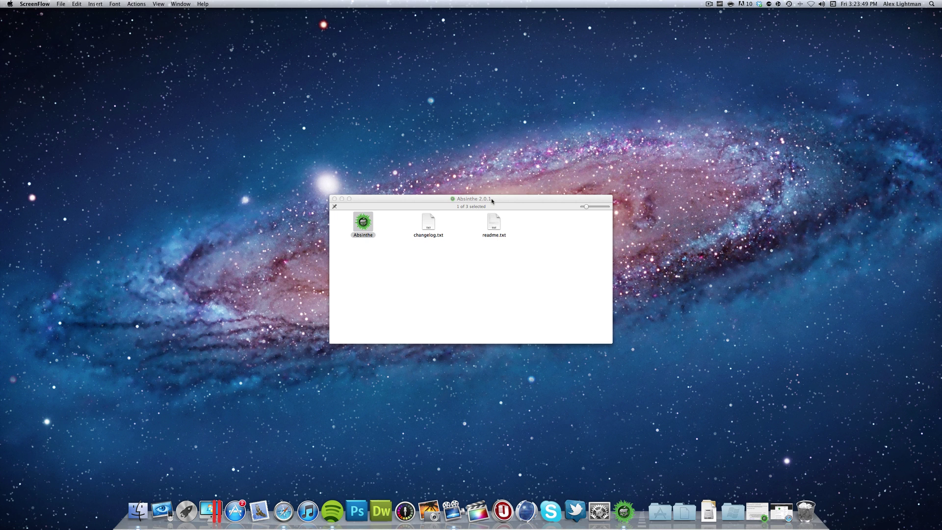
Step: Bring up the minimized Absinthe 2.0 web page and read its supported devices and usage instructions
left_click(492, 201)
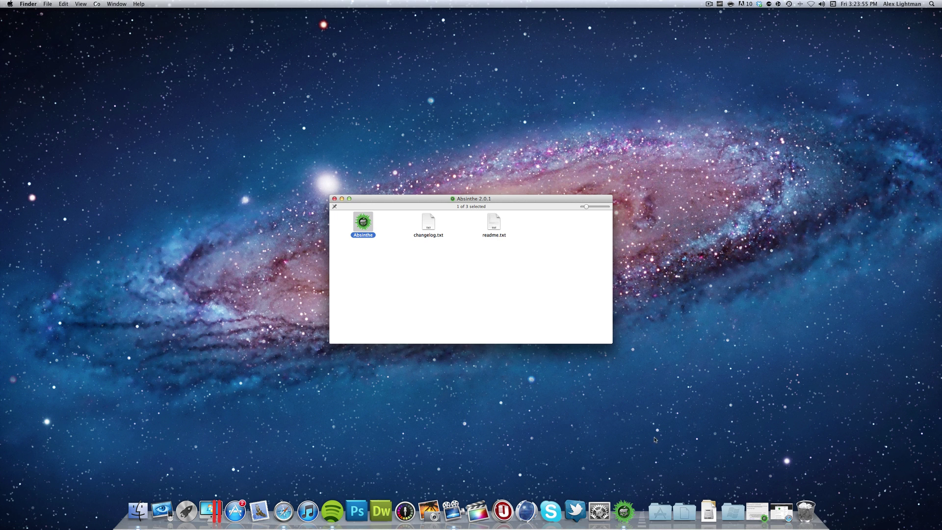
left_click(779, 511)
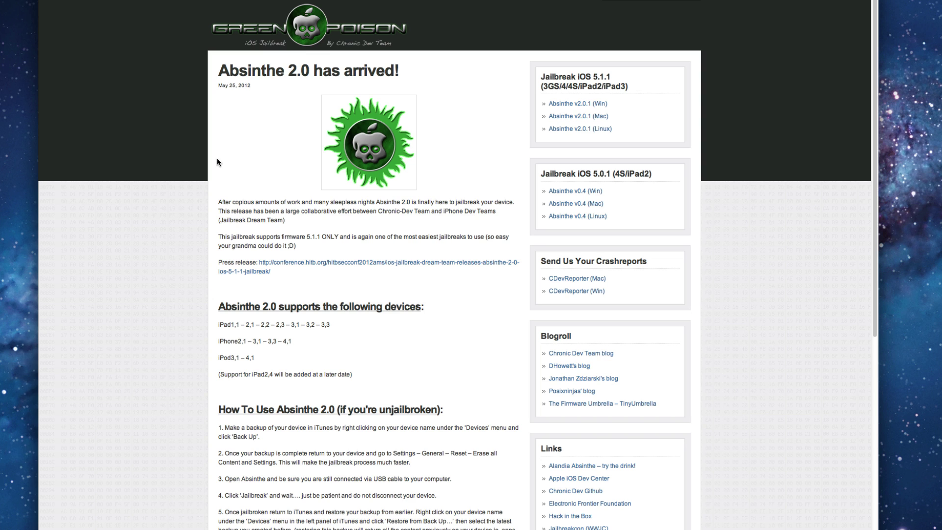
scroll(192, 198, "down", 5)
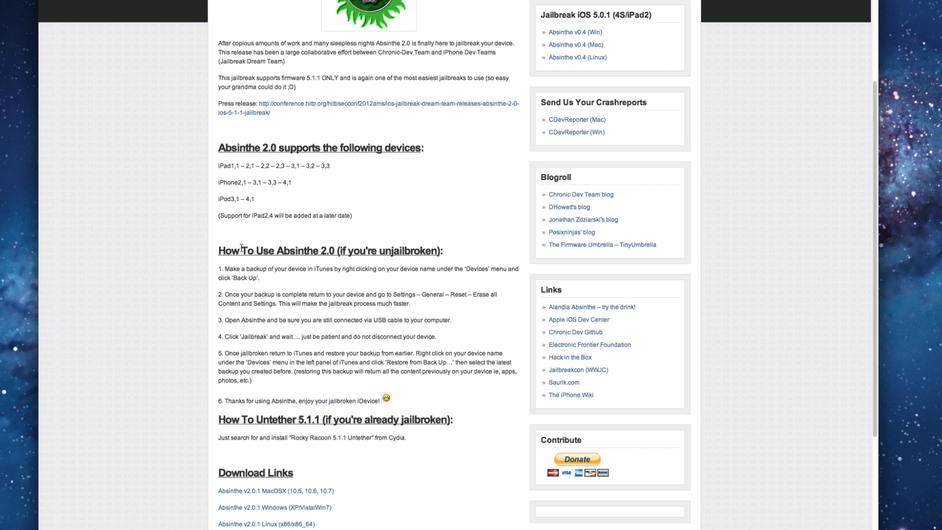
scroll(275, 341, "down", 2)
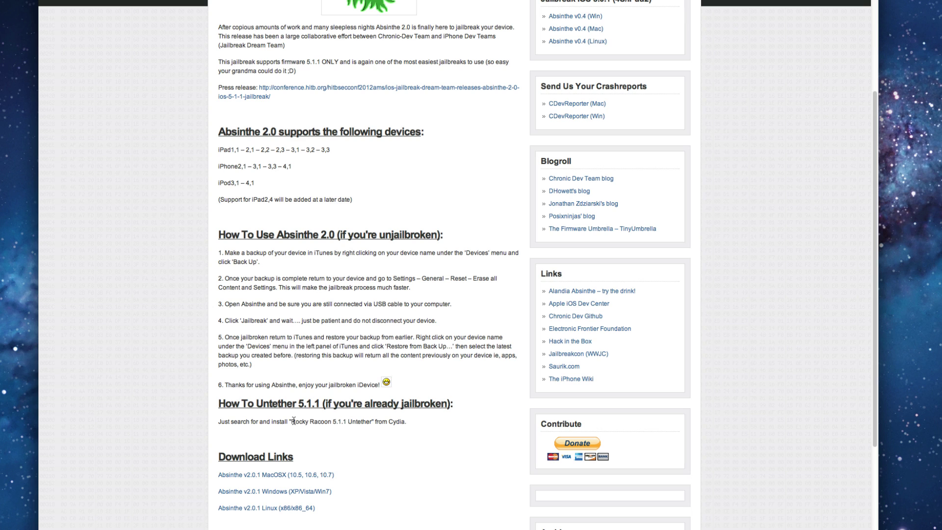
Step: Highlight the package name "Rocky Racoon 5.1.1 Untether" and review the instructions for unjailbroken devices on the page
left_click_drag(293, 421, 372, 421)
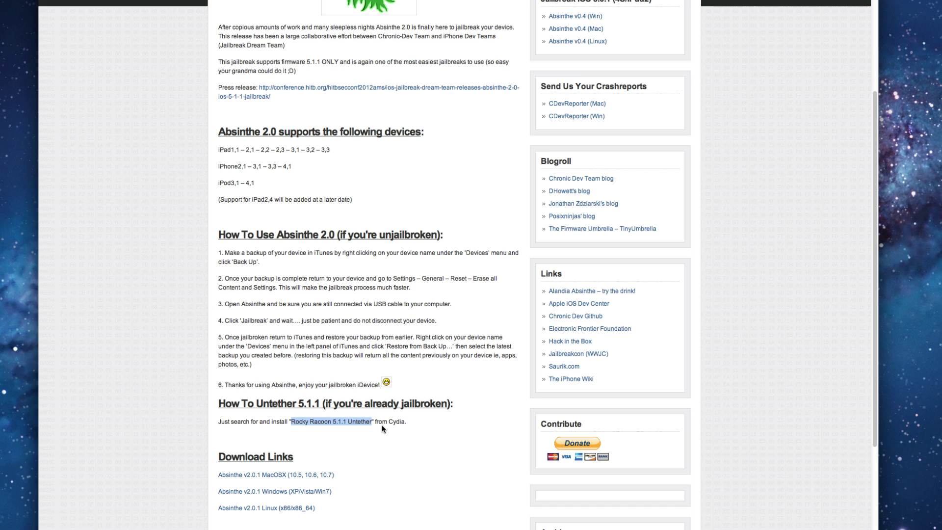
scroll(382, 429, "up", 2)
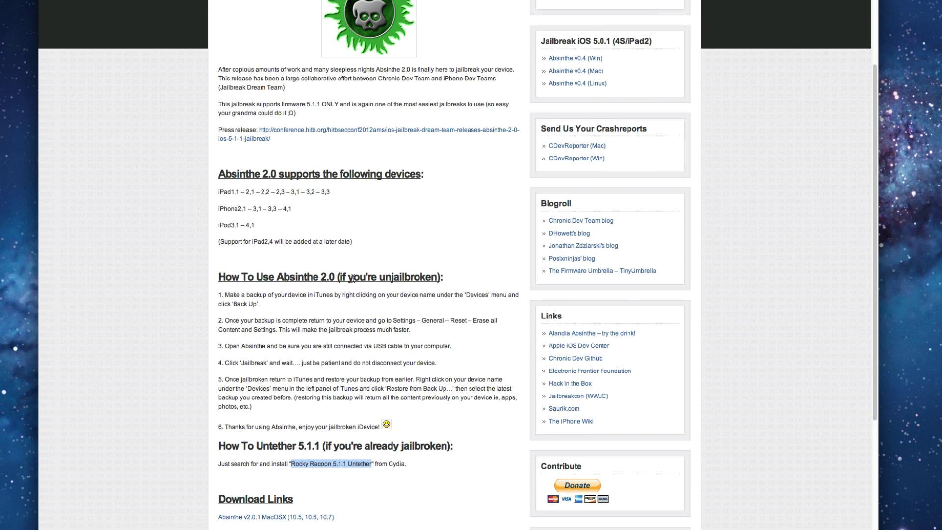
left_click_drag(250, 290, 319, 407)
left_click(301, 396)
scroll(263, 482, "down", 4)
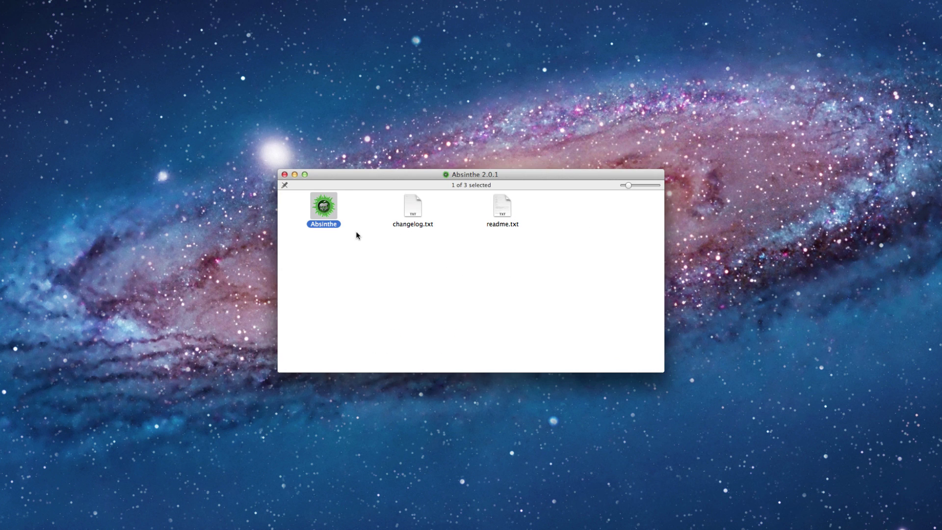
Step: Close the Chronic-Dev Absinthe program window and return to the Absinthe 2.0.1 folder
left_click(358, 235)
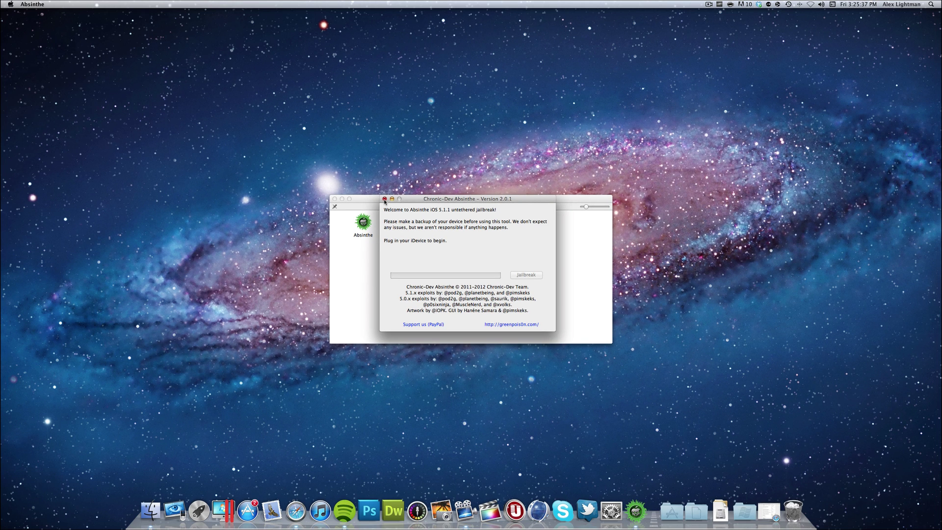
left_click(384, 200)
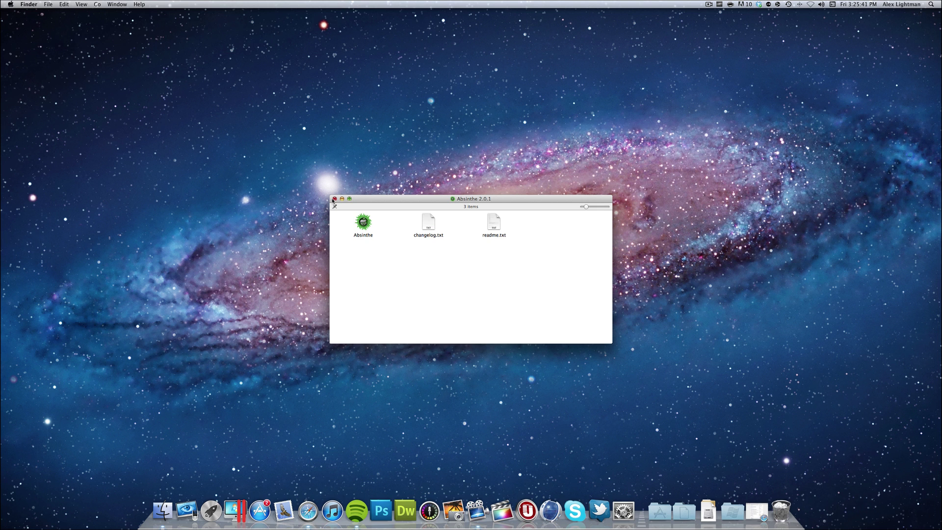
Step: Open readme.txt from the Absinthe 2.0.1 folder and move its window over the folder window
left_click(495, 223)
double_click(497, 223)
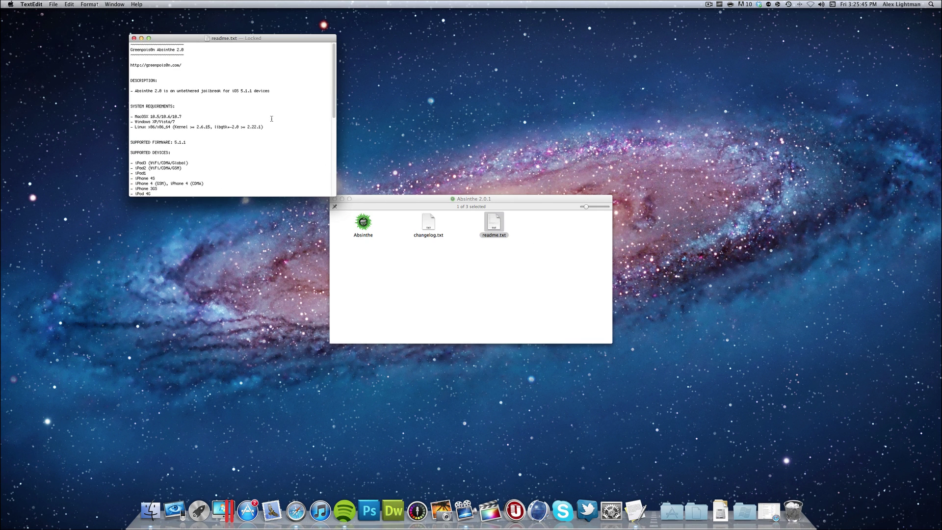
left_click_drag(195, 44, 439, 190)
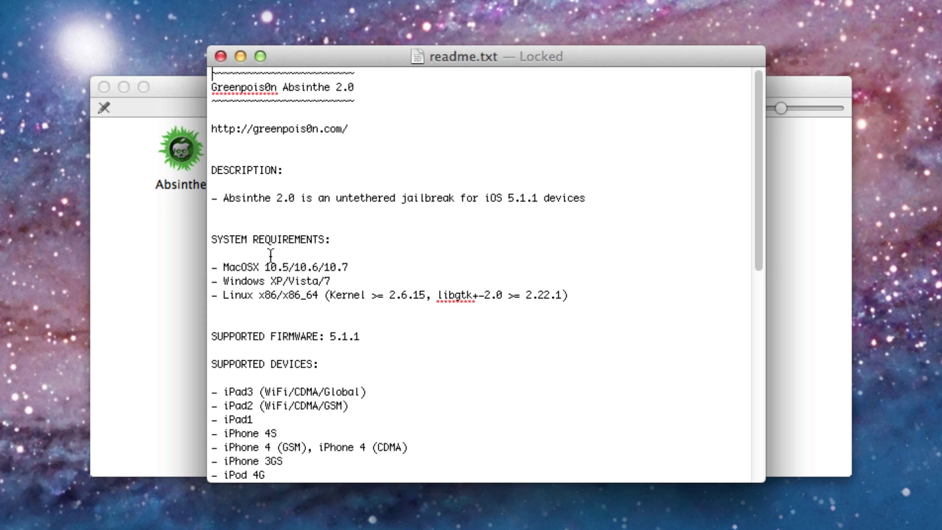
Step: Check the system requirements in the readme and highlight the supported firmware line
scroll(271, 255, "down", 2)
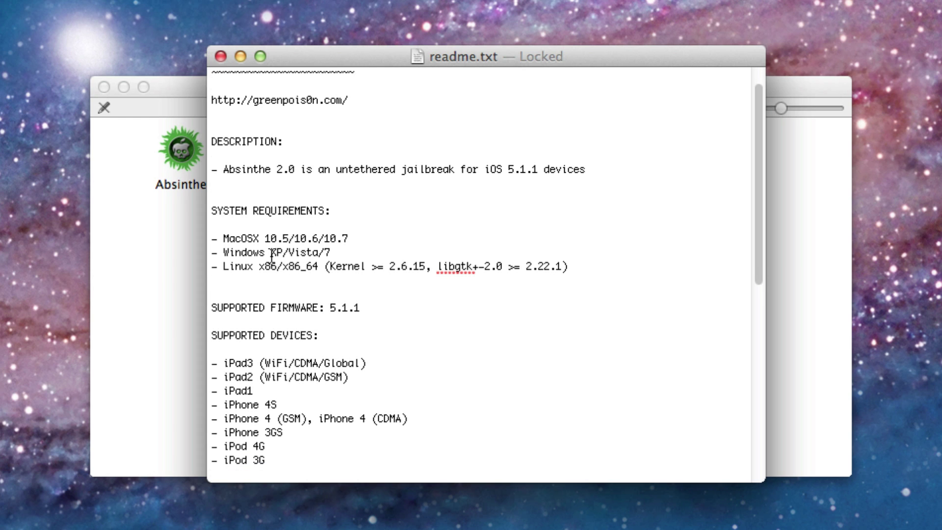
scroll(271, 255, "down", 5)
left_click_drag(265, 238, 360, 236)
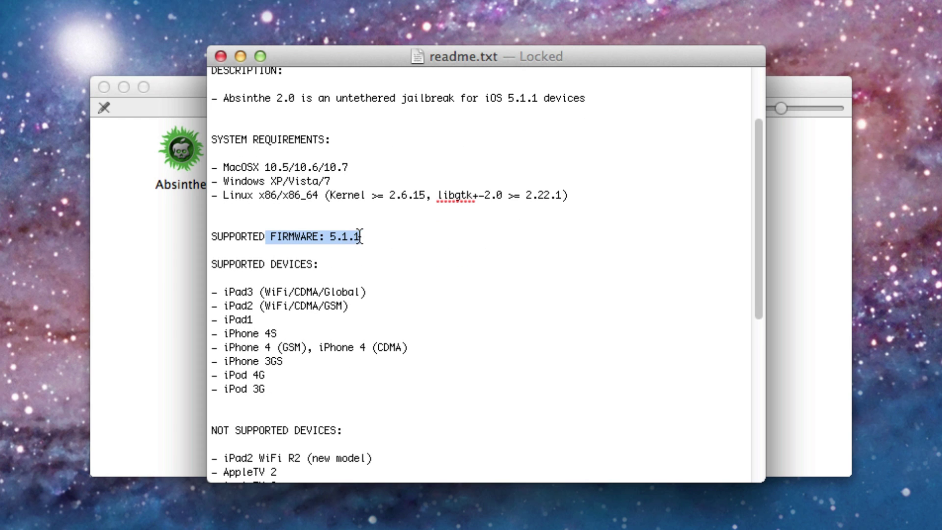
left_click(360, 236)
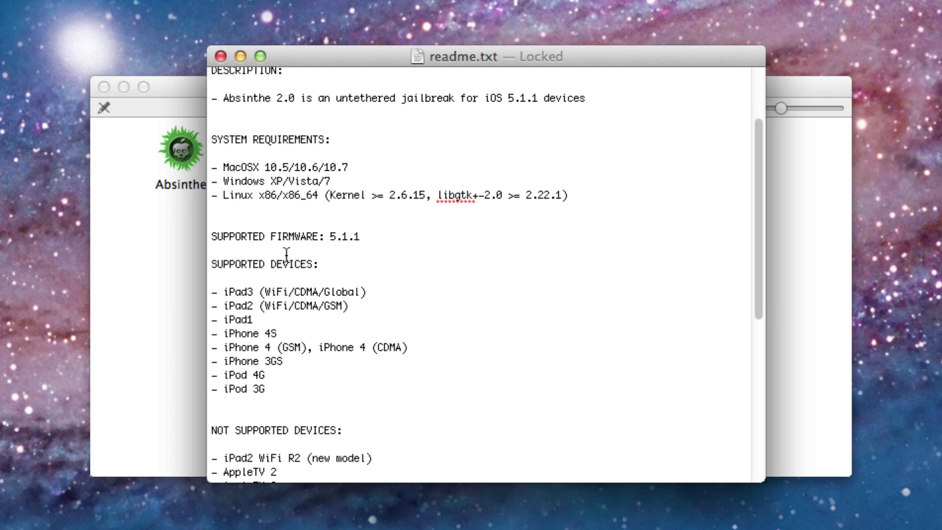
Step: Go through the supported devices list in the readme, marking the iPad3 and iPad1 entries
scroll(286, 253, "down", 1)
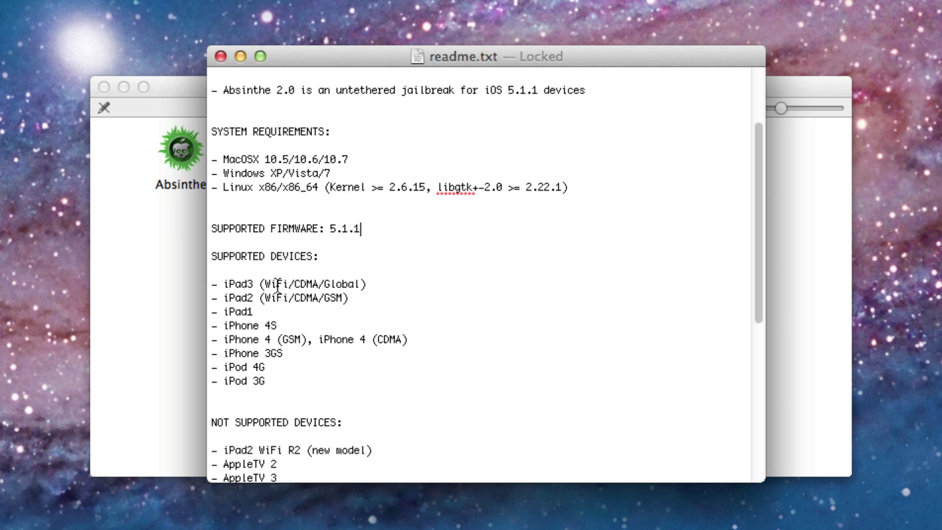
left_click_drag(265, 285, 397, 281)
left_click(398, 282)
left_click(253, 312)
scroll(378, 344, "down", 1)
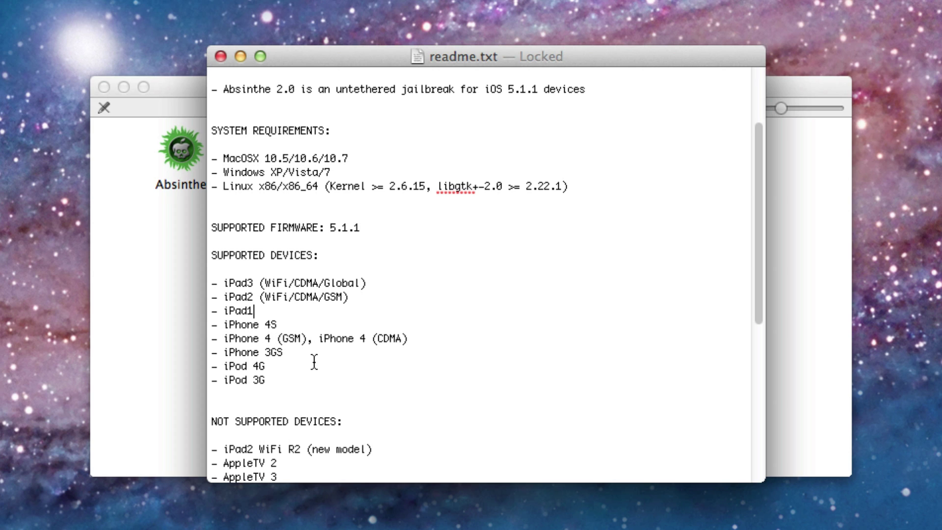
Step: Examine the not supported devices list in the readme, highlighting the iPad2 WiFi R2 entry
scroll(314, 362, "down", 3)
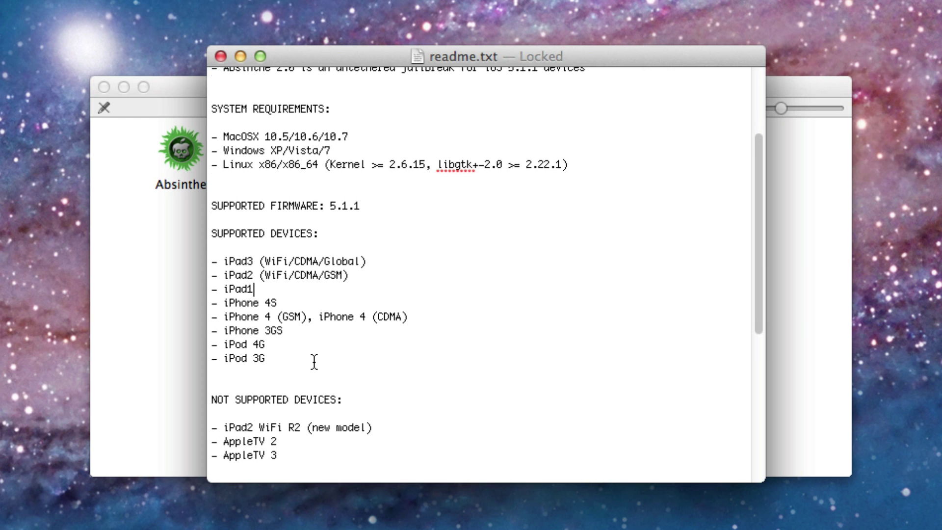
scroll(314, 361, "down", 2)
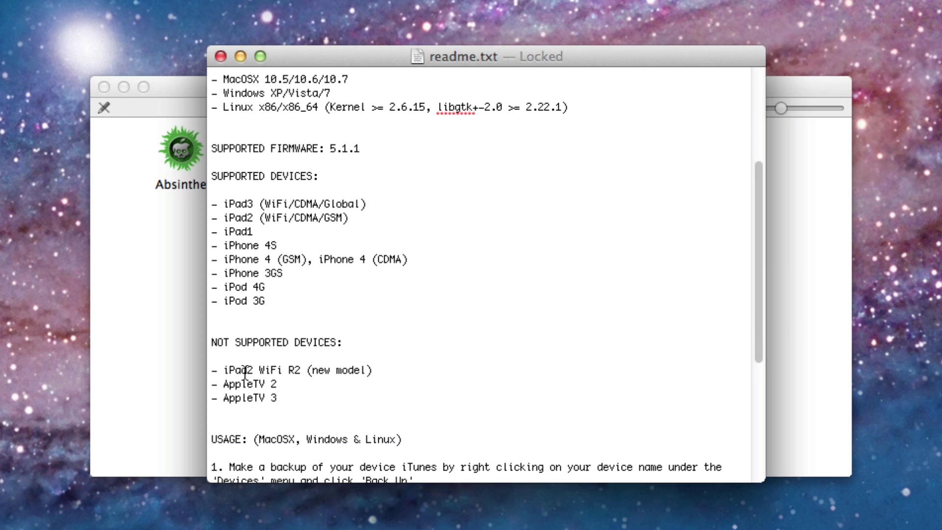
left_click_drag(235, 371, 326, 369)
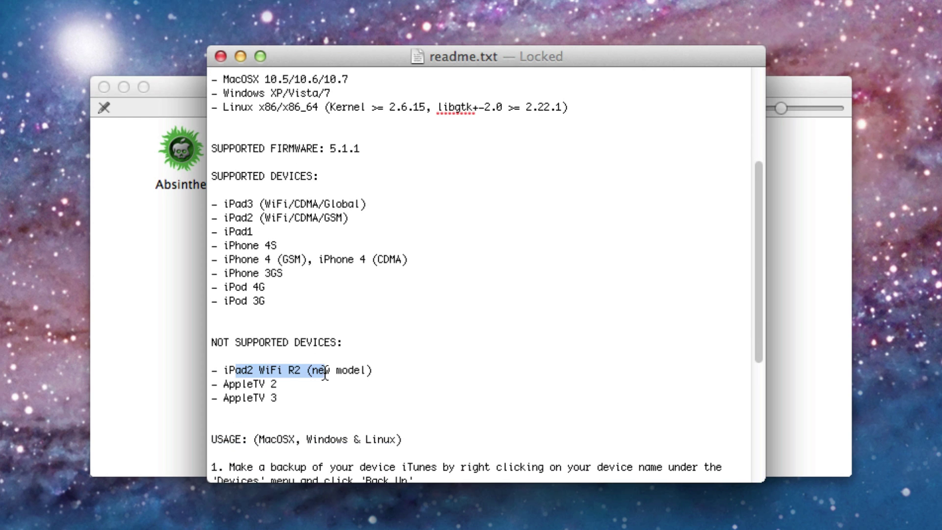
left_click(288, 384)
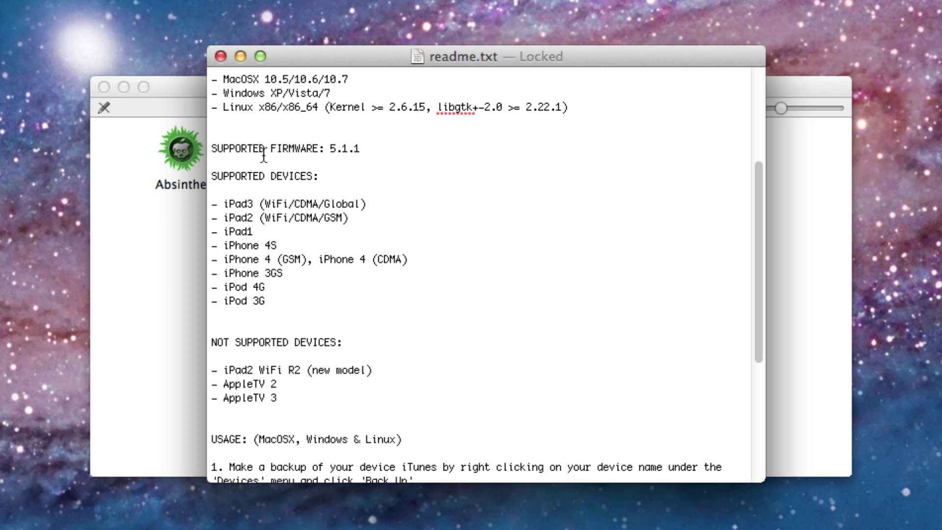
Step: Review the readme's usage steps and notes, and close both the readme and the Absinthe 2.0.1 folder
scroll(265, 403, "down", 10)
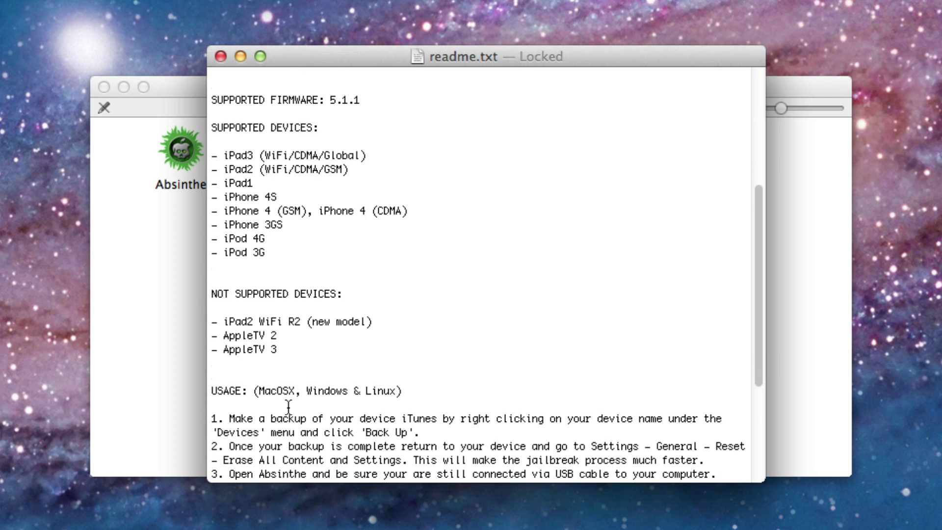
scroll(293, 409, "down", 2)
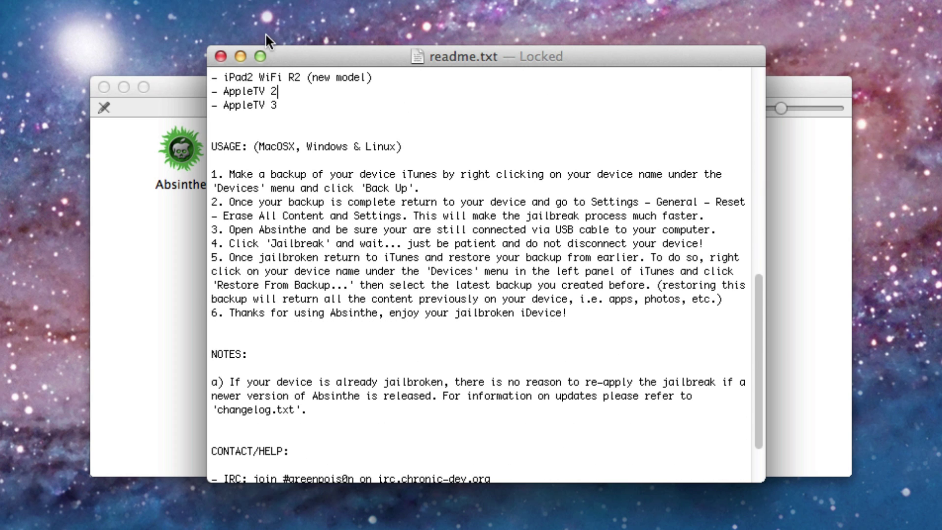
left_click(222, 55)
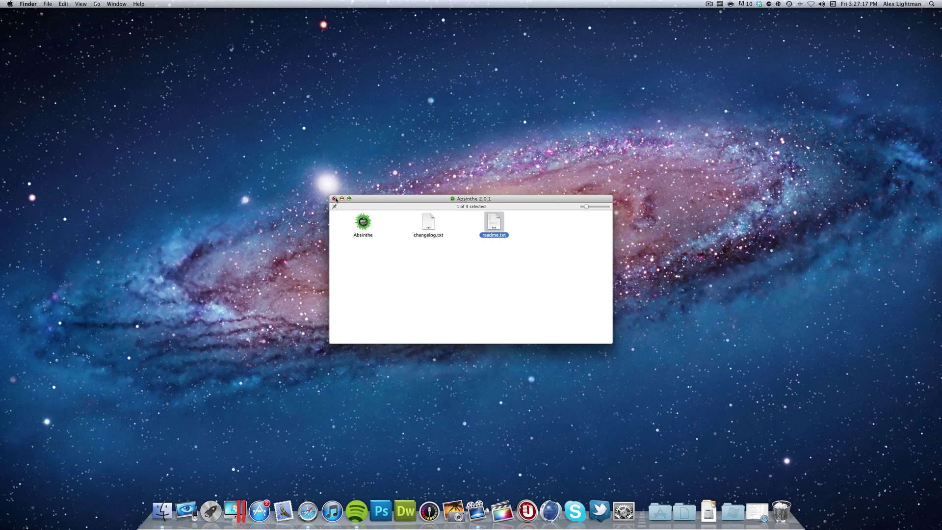
left_click(334, 199)
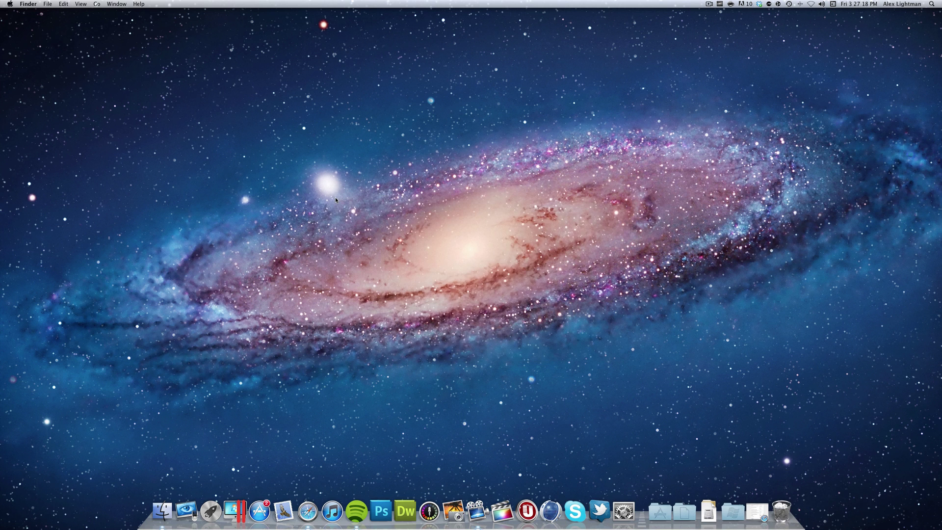